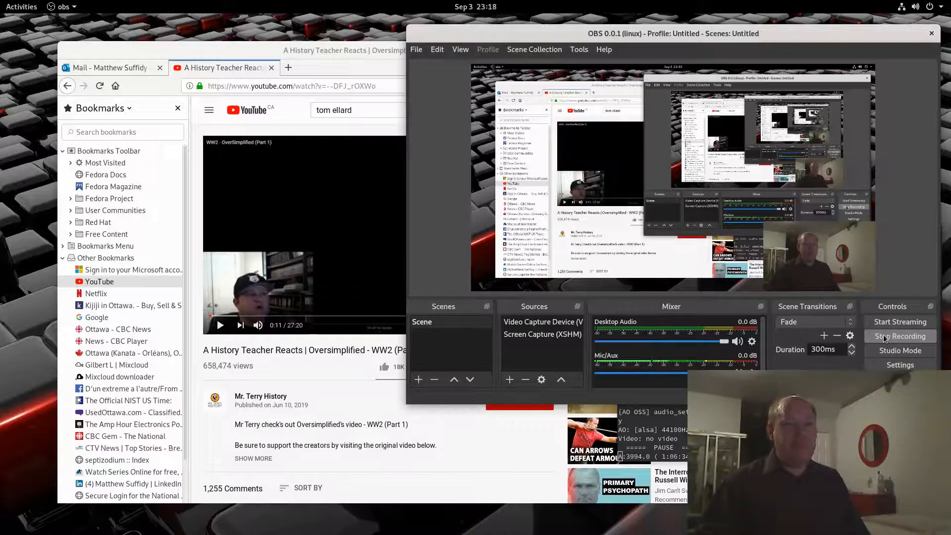
# Step: Switch to the terminal in the second workspace, launch Blender with ./blender and dismiss its splash screen
pyautogui.moveTo(0, 0)
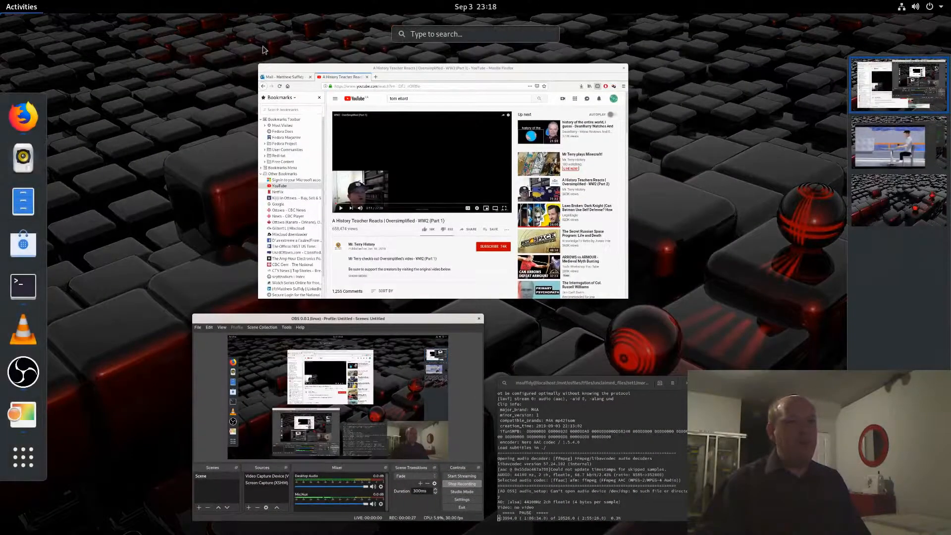
pyautogui.click(882, 141)
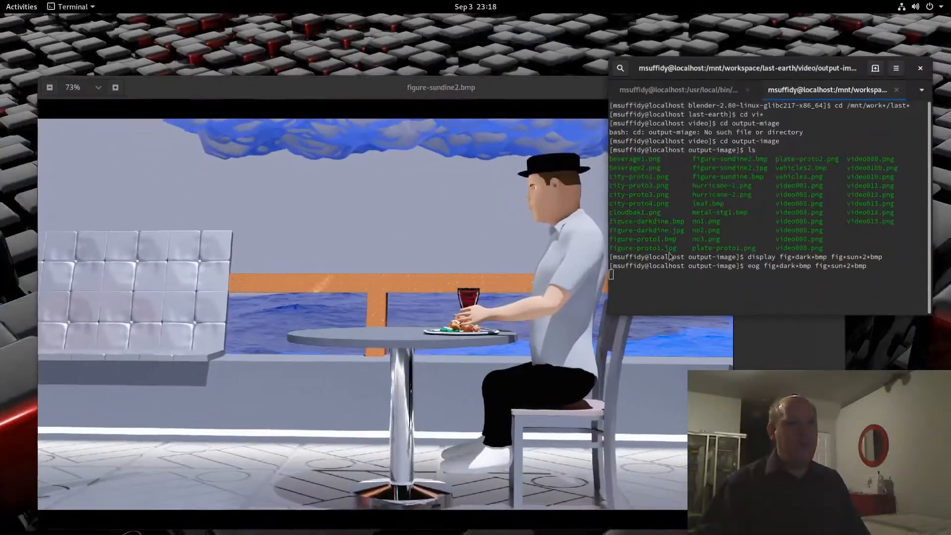
pyautogui.click(689, 94)
pyautogui.write('./blender')
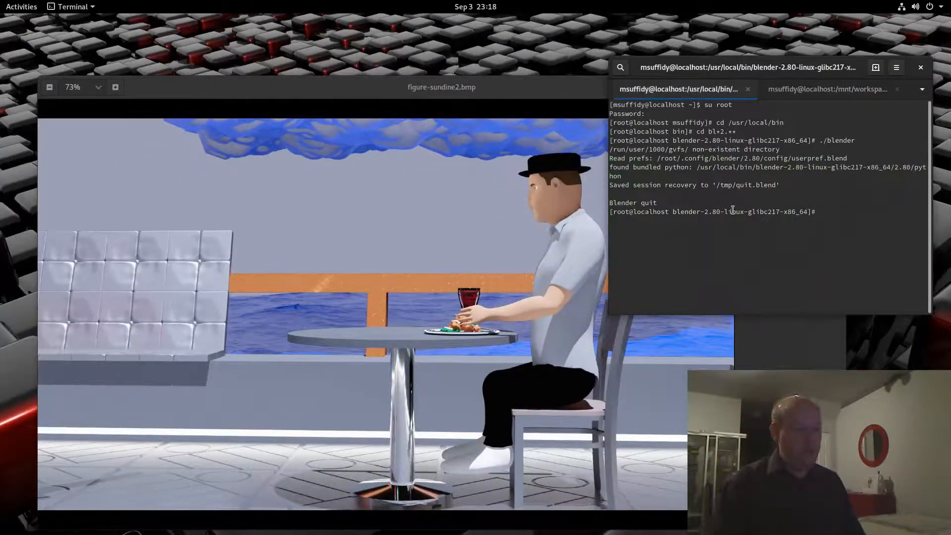
pyautogui.press('Return')
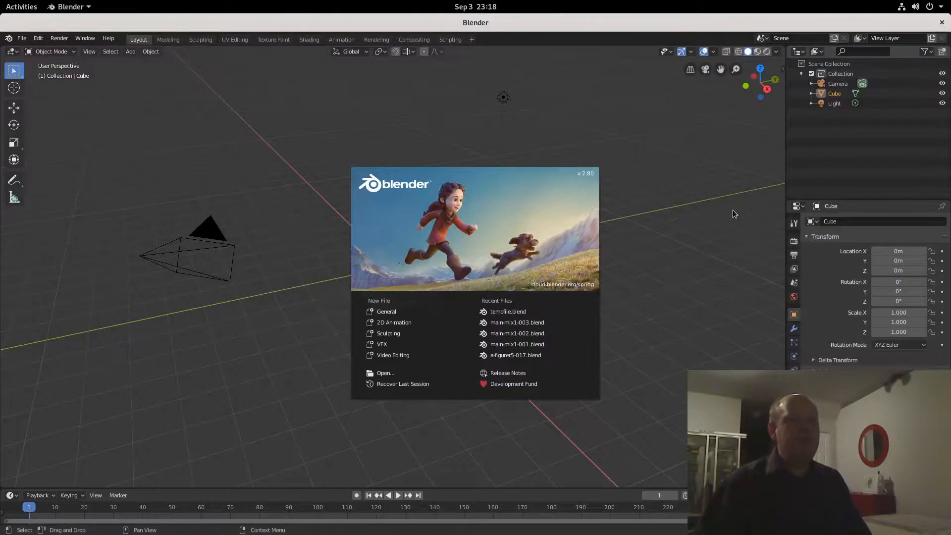
pyautogui.click(540, 240)
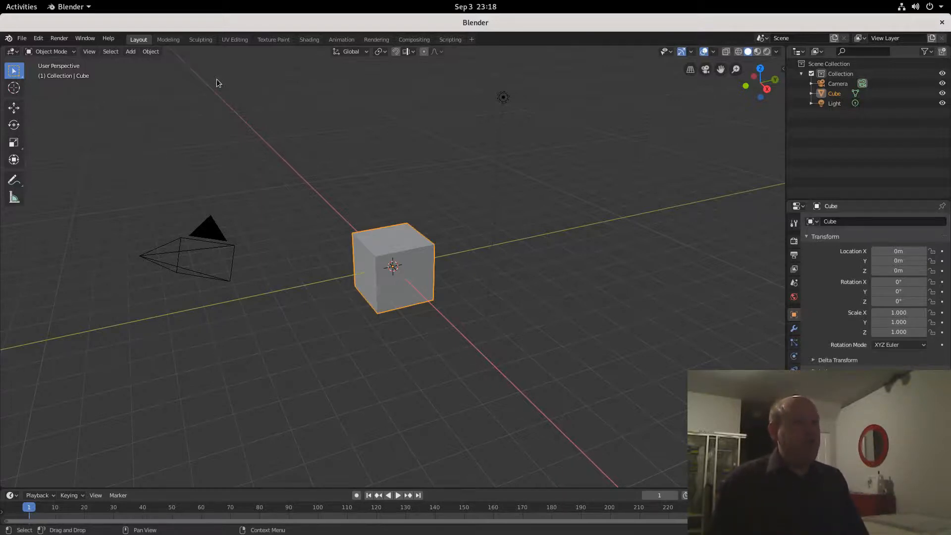
# Step: Open the file figurer2-016.blend from the blender-src folder
pyautogui.click(21, 38)
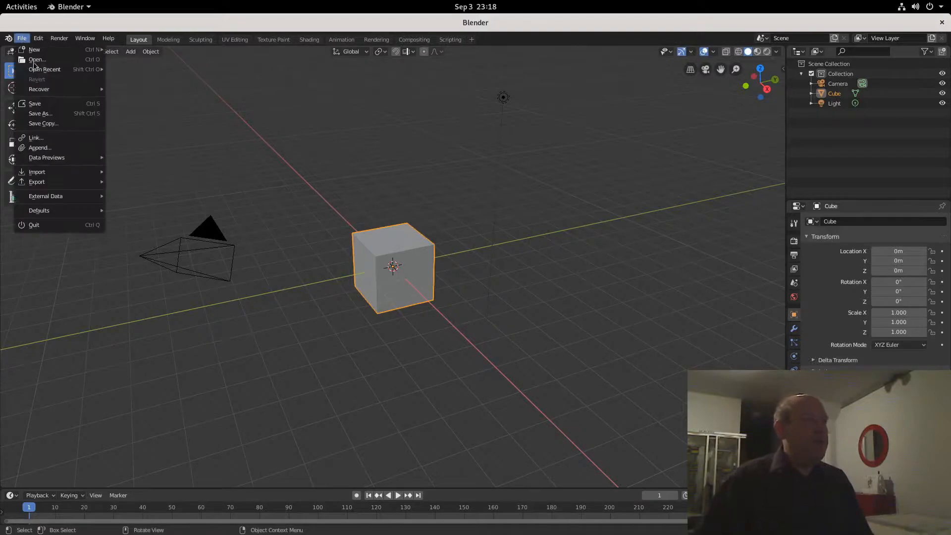
pyautogui.click(37, 59)
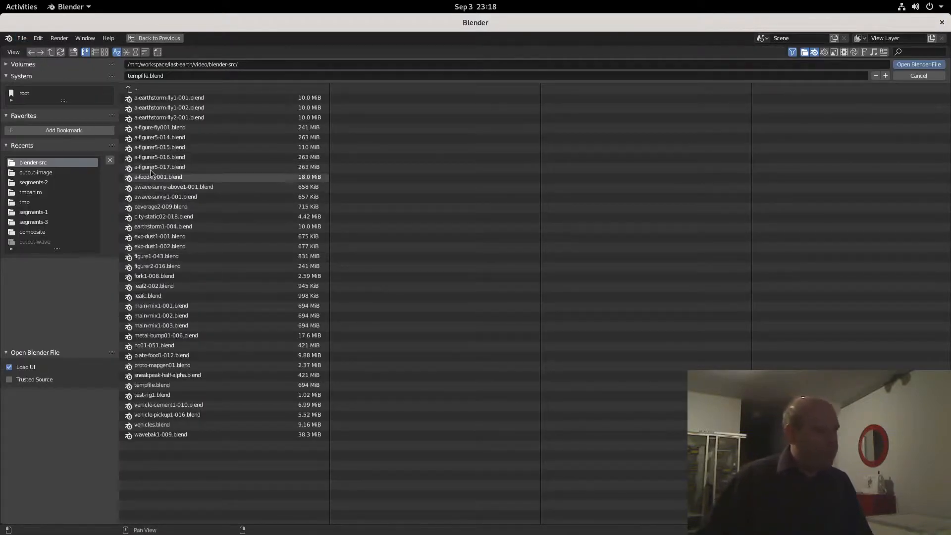
pyautogui.click(158, 266)
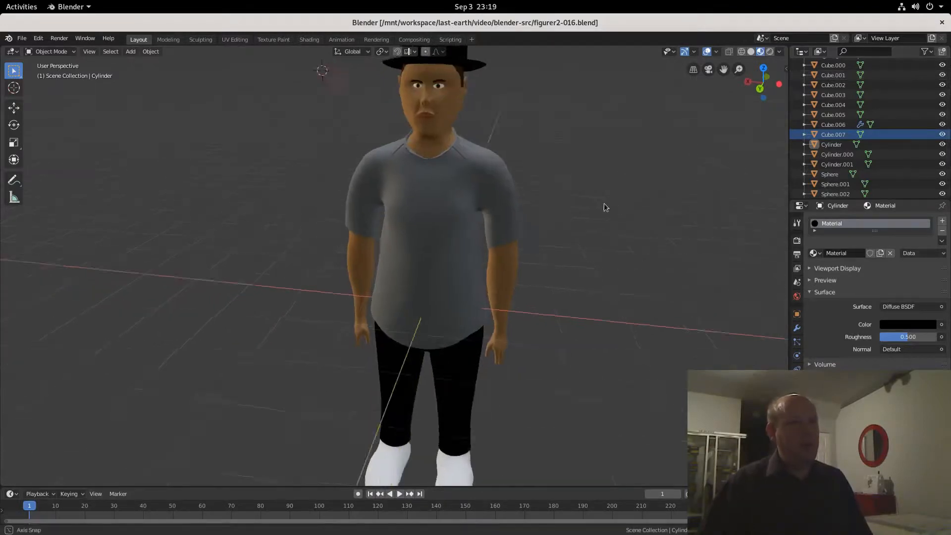
# Step: Copy and paste the figure's body mesh, and move the copy about -2.64 m along X beside the clothed figure
pyautogui.moveTo(604, 203)
pyautogui.mouseDown(button='middle')
pyautogui.moveTo(588, 173)
pyautogui.moveTo(597, 195)
pyautogui.mouseUp(button='middle')
pyautogui.scroll(-3, 596, 197)
pyautogui.scroll(3, 597, 197)
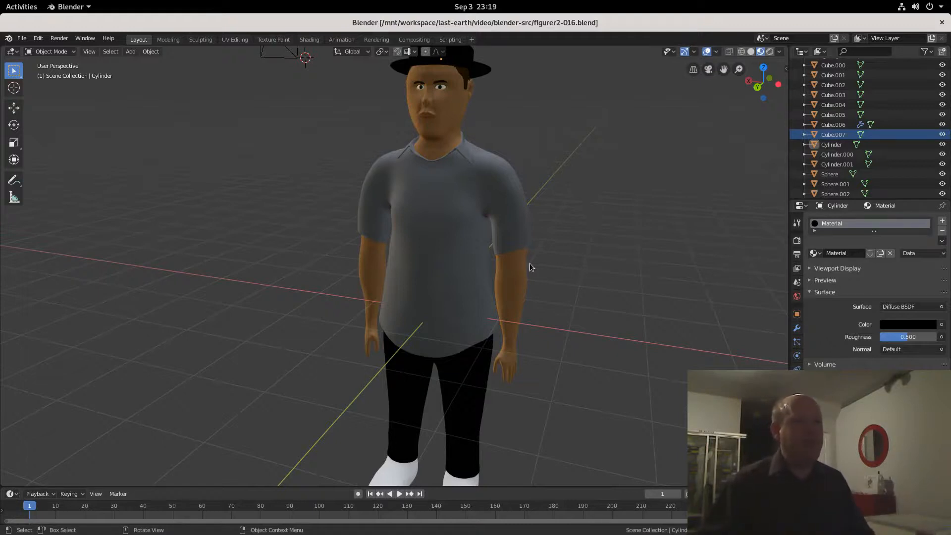
pyautogui.click(514, 268)
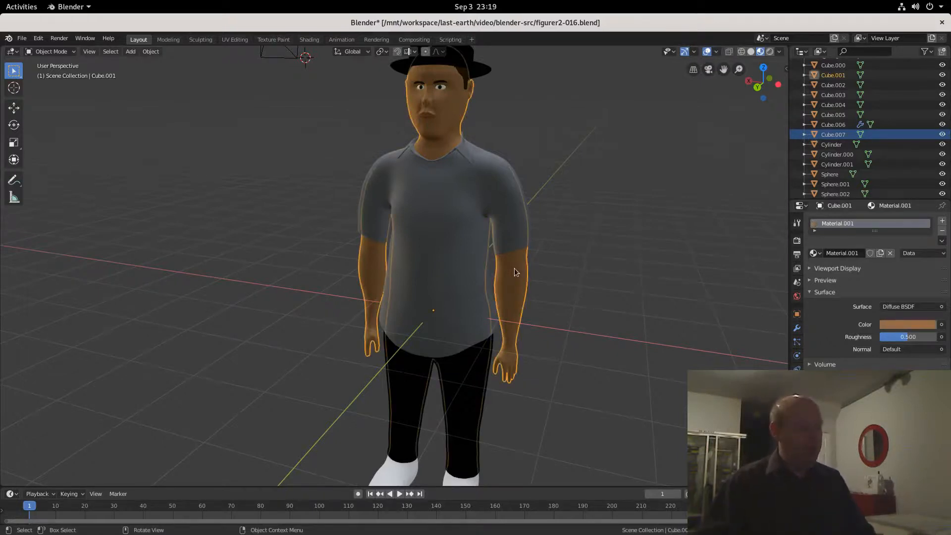
pyautogui.hotkey('ctrl', 'c')
pyautogui.hotkey('ctrl', 'v')
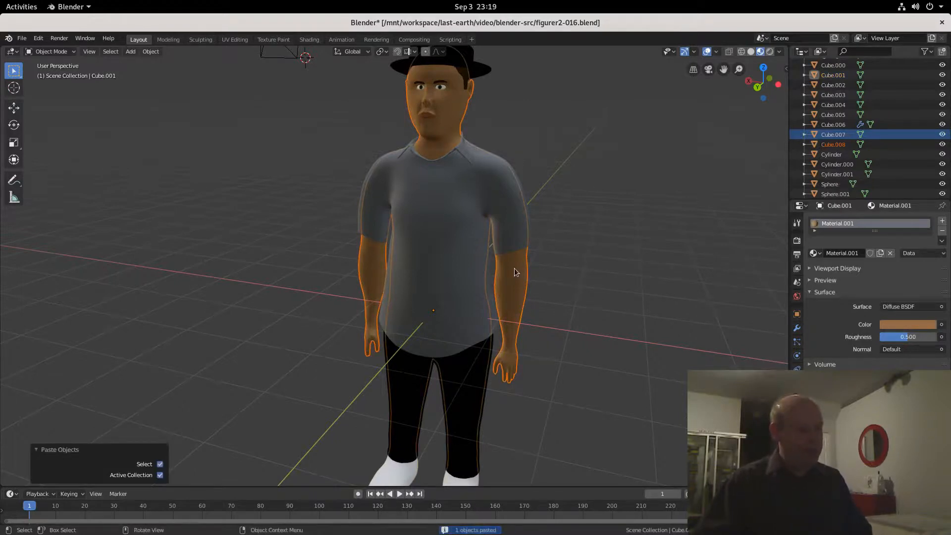
pyautogui.press('g')
pyautogui.press('x')
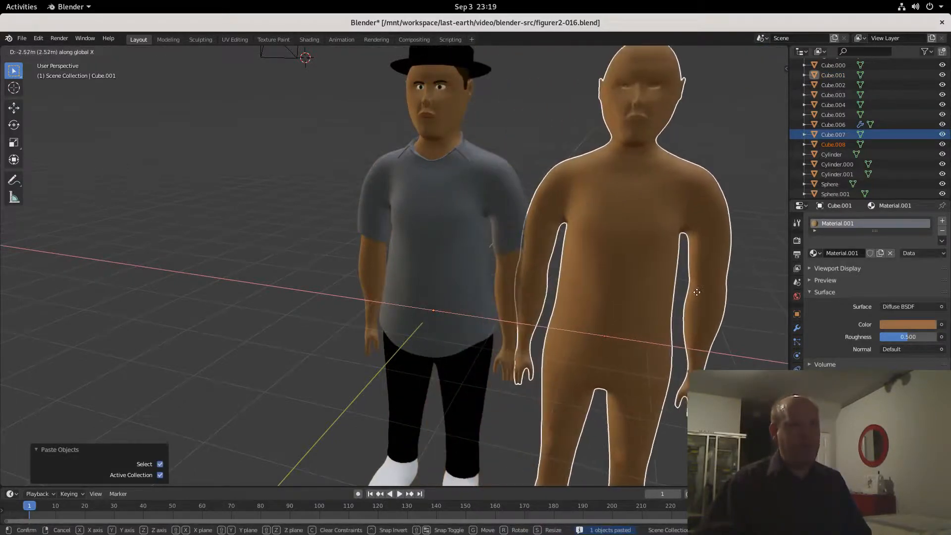
pyautogui.click(698, 296)
pyautogui.moveTo(698, 296); pyautogui.dragTo(664, 291, button='middle')
pyautogui.scroll(-2, 665, 291)
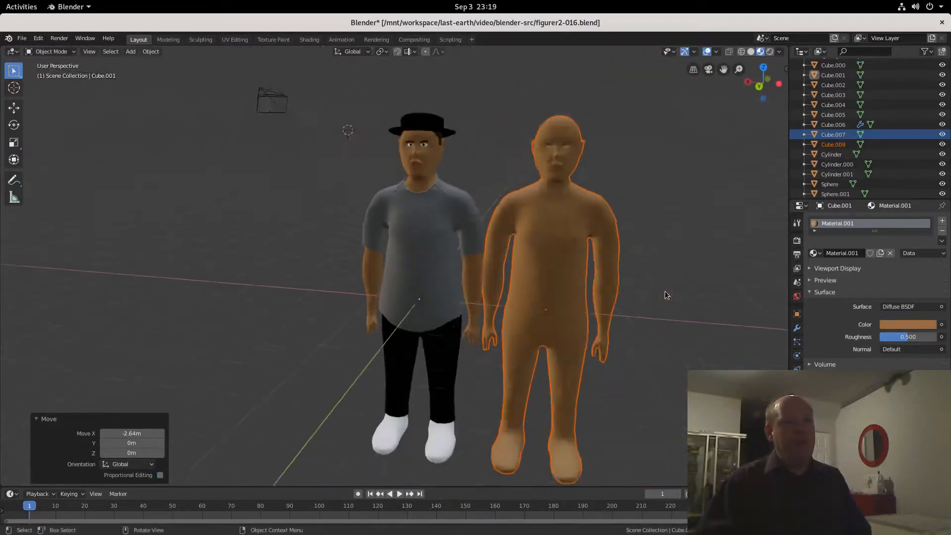
pyautogui.scroll(1, 664, 291)
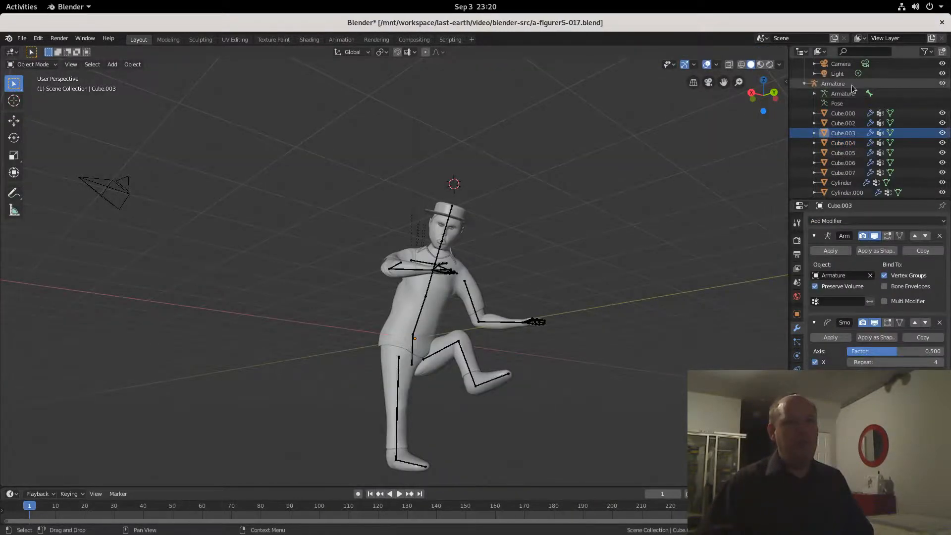
# Step: Show the rigged figure in a-figurer5-017.blend with its materials and switch the selected armature to Pose Mode
pyautogui.click(761, 65)
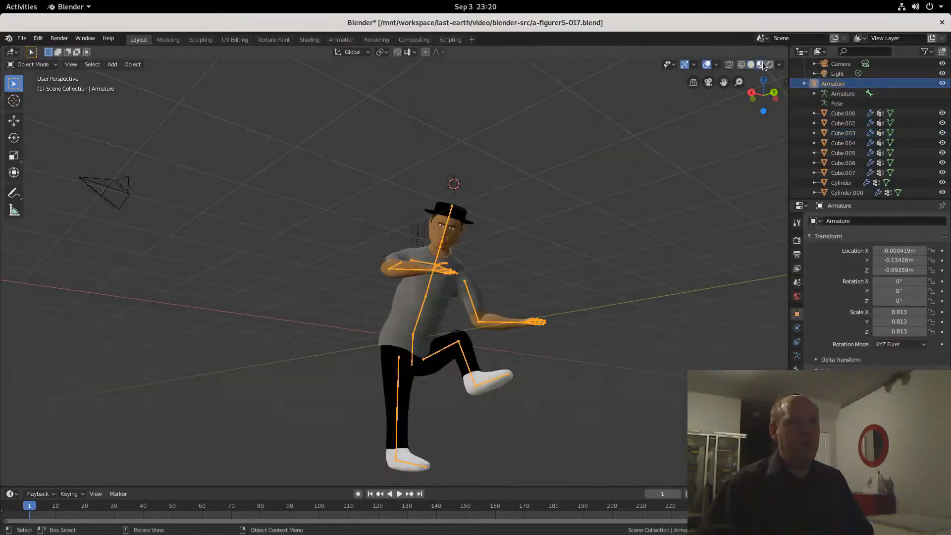
pyautogui.click(40, 65)
pyautogui.click(34, 95)
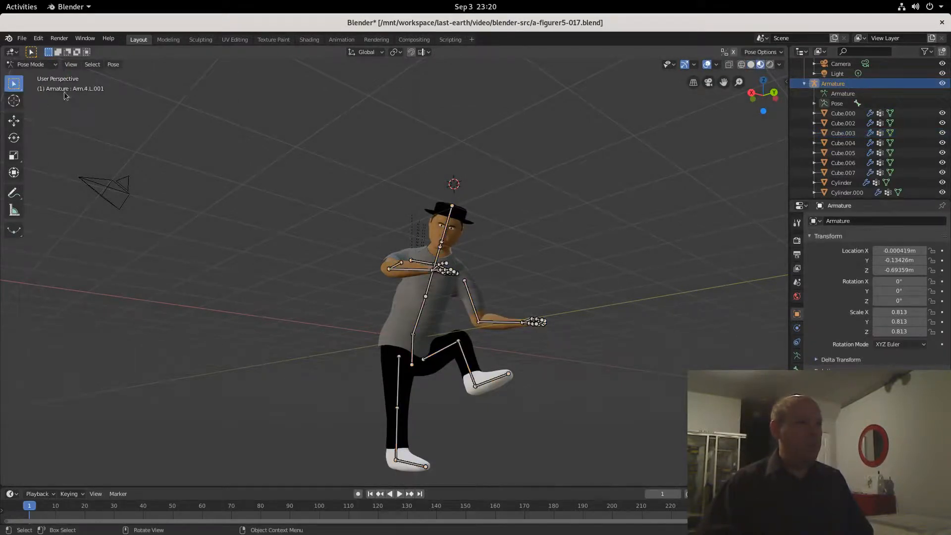
# Step: Select all bones of the armature, clear all their pose transforms and deselect them
pyautogui.click(93, 65)
pyautogui.click(95, 77)
pyautogui.click(113, 64)
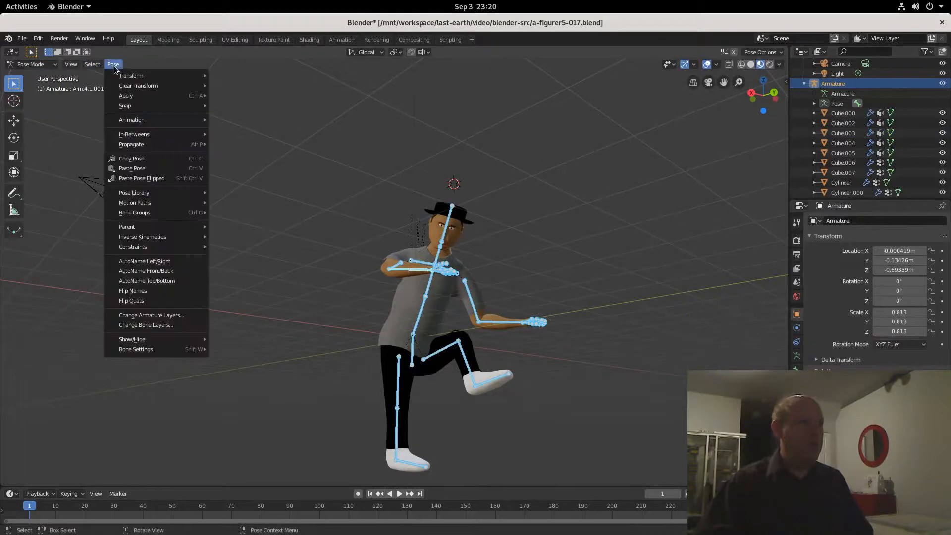
pyautogui.moveTo(125, 87)
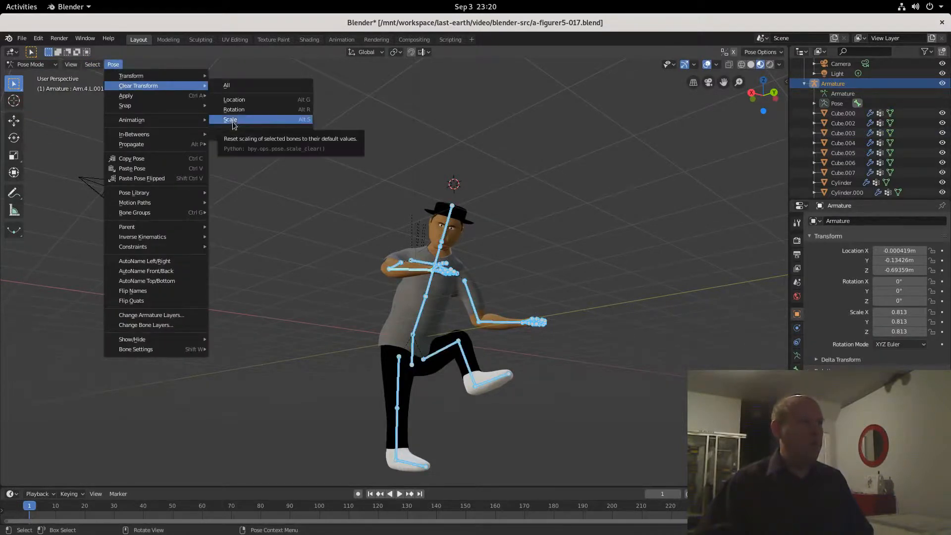
pyautogui.click(240, 88)
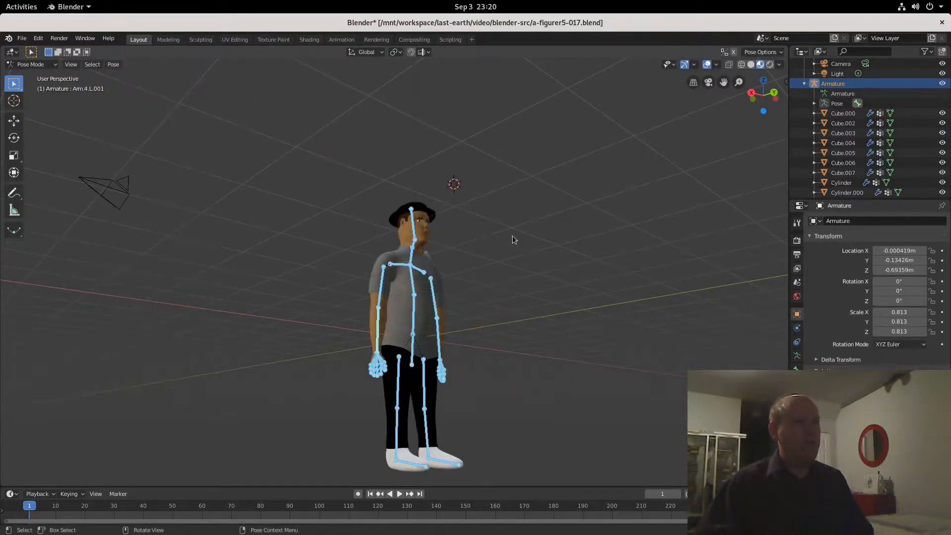
pyautogui.moveTo(514, 239); pyautogui.dragTo(468, 277, button='middle')
pyautogui.scroll(4, 468, 277)
pyautogui.scroll(-3, 612, 221)
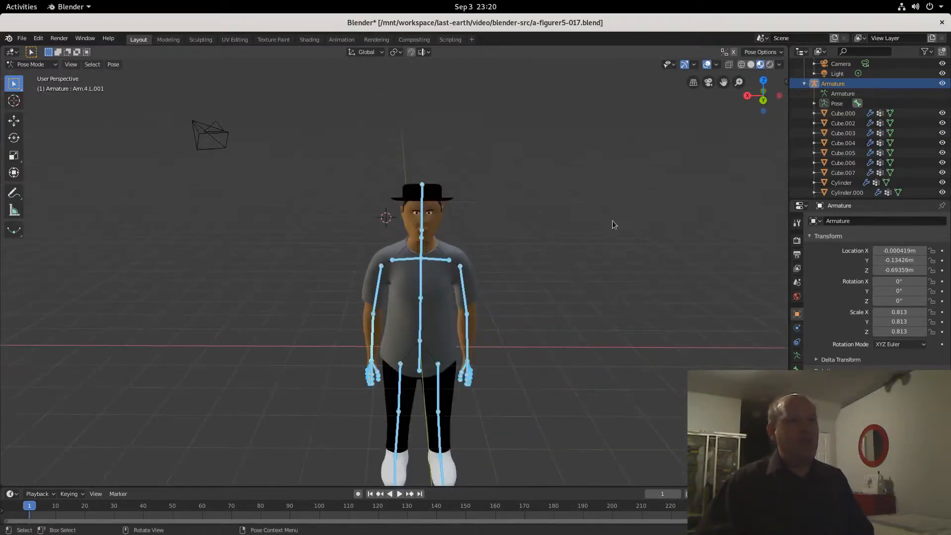
pyautogui.click(614, 221)
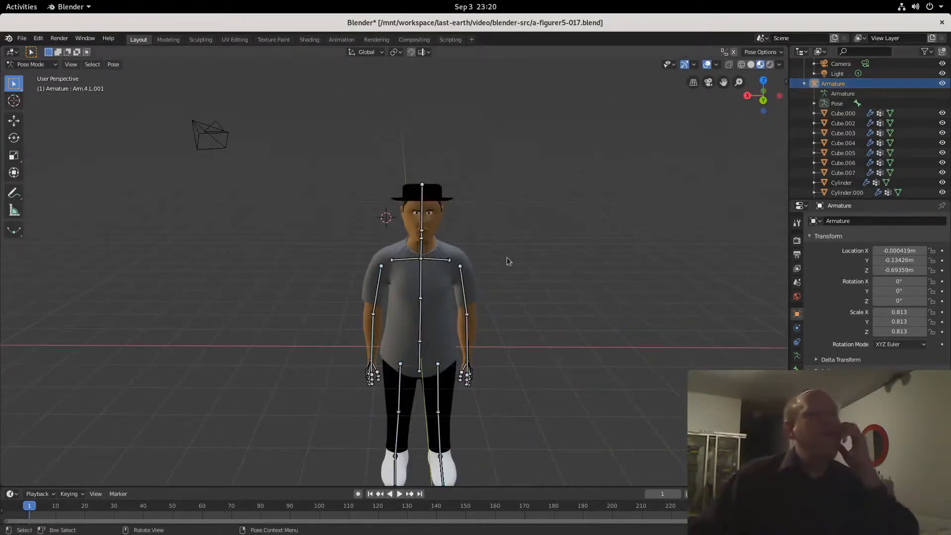
pyautogui.moveTo(506, 257); pyautogui.dragTo(501, 235, button='middle')
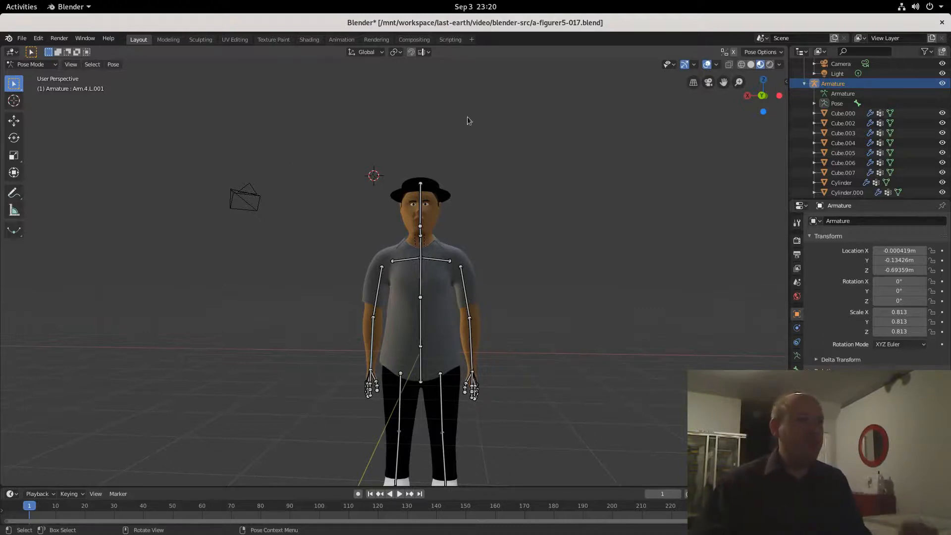
# Step: Pick the head bone and return the armature to Object Mode
pyautogui.click(417, 219)
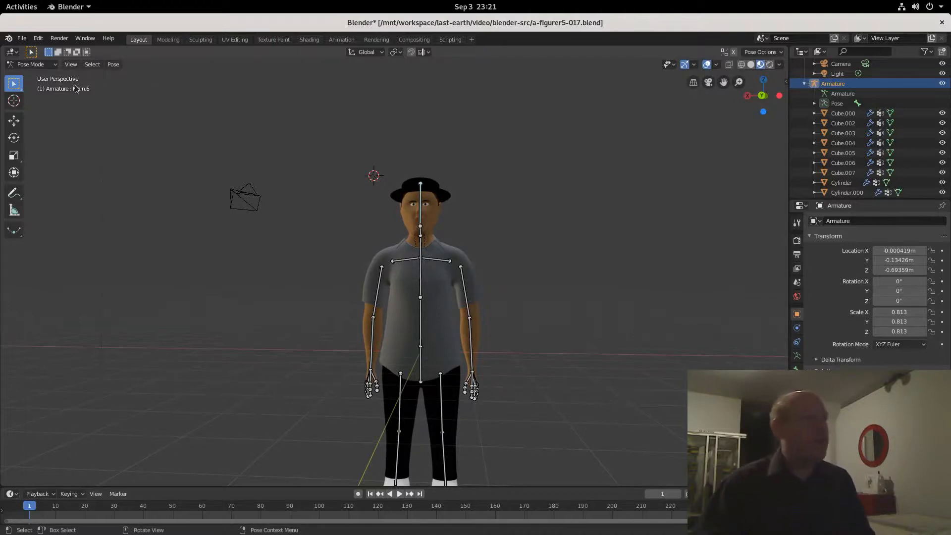
pyautogui.click(31, 64)
pyautogui.click(29, 77)
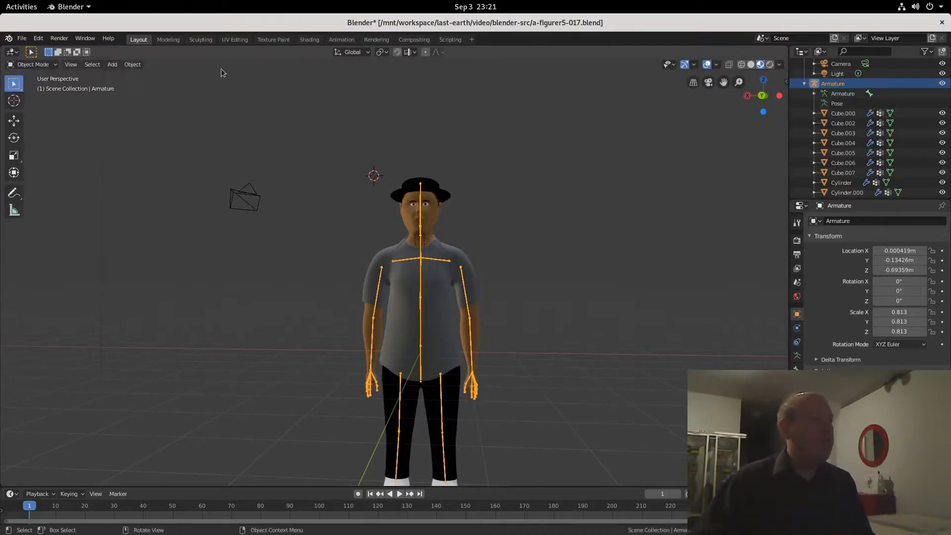
# Step: Select the shirt mesh Cube.006 and switch it to Weight Paint mode
pyautogui.scroll(-5, 827, 116)
pyautogui.scroll(2, 827, 117)
pyautogui.click(827, 119)
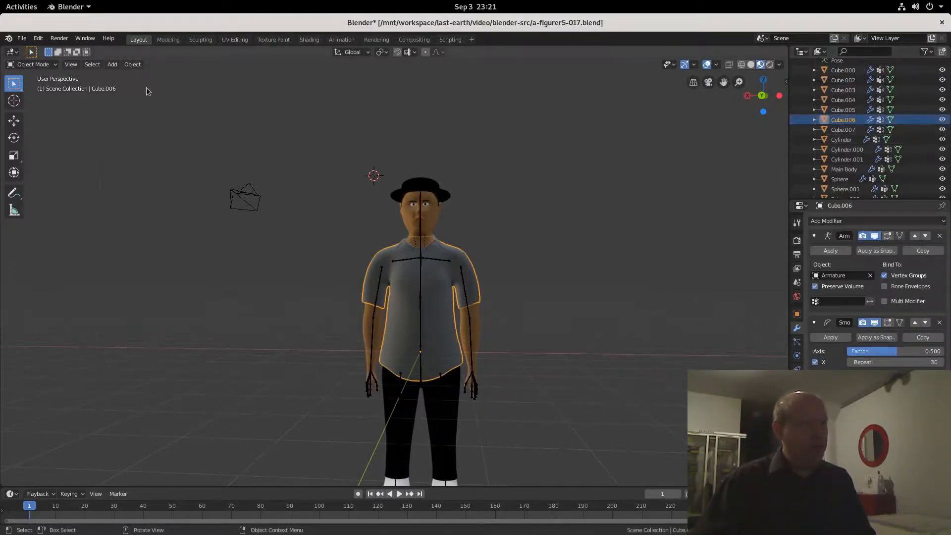
pyautogui.click(32, 65)
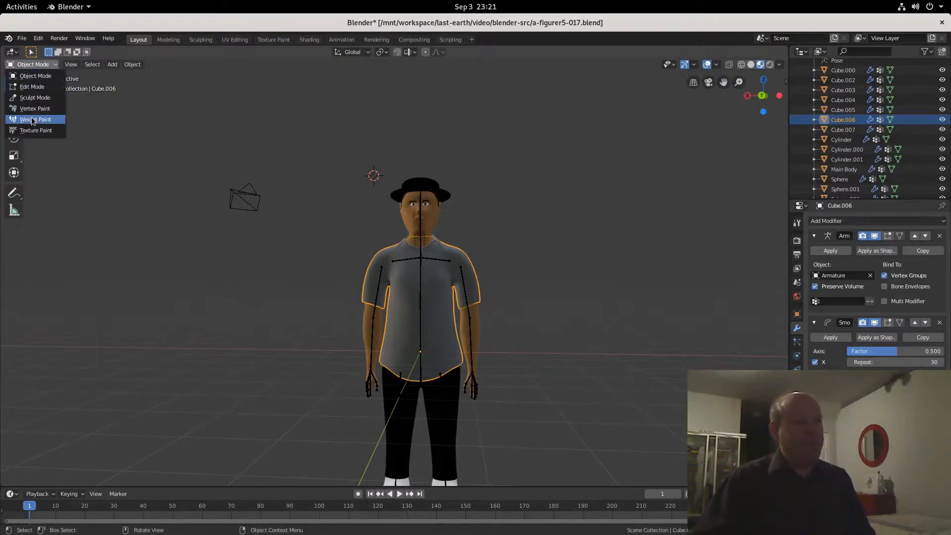
pyautogui.click(31, 119)
# Step: Examine the arm bone's weight gradient on the shirt's sleeve and shoulder from the front, back and side
pyautogui.moveTo(350, 174); pyautogui.dragTo(378, 272, button='middle')
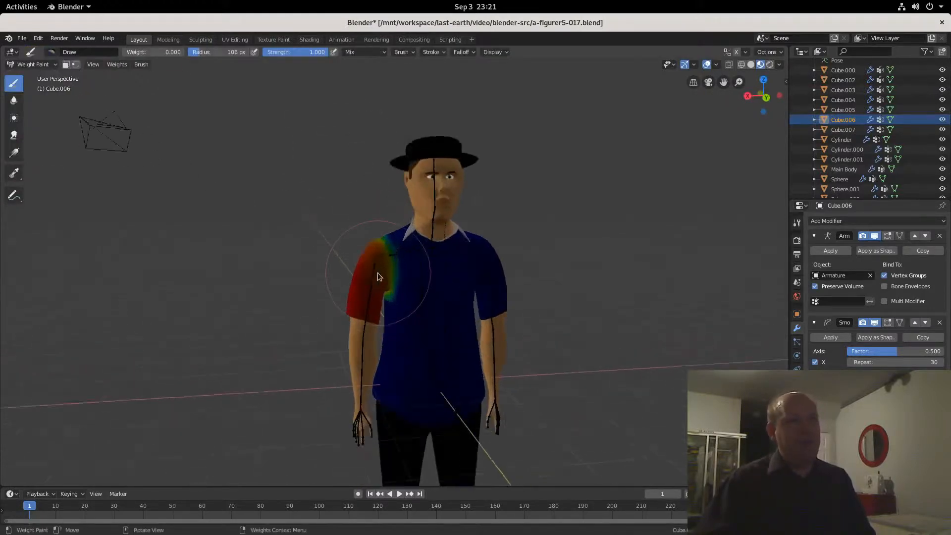
pyautogui.scroll(5, 377, 272)
pyautogui.scroll(-2, 376, 272)
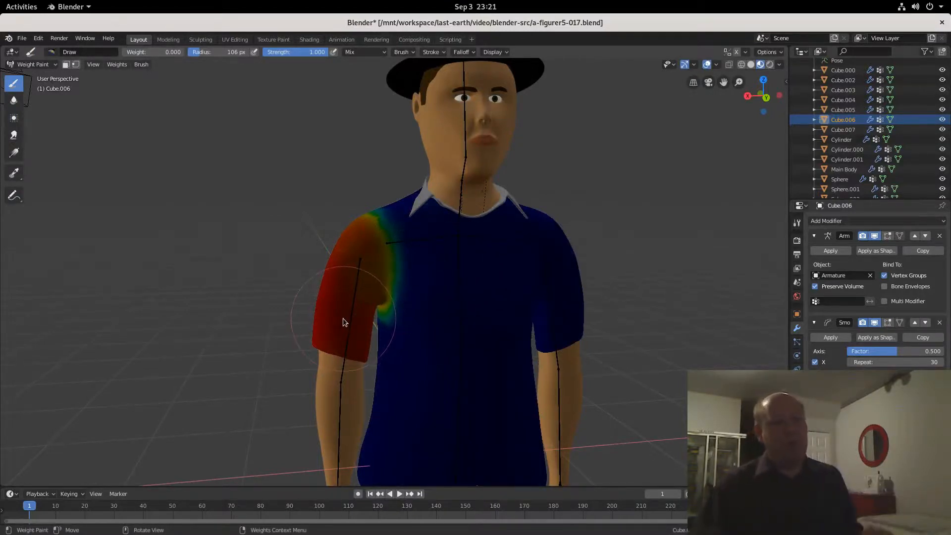
pyautogui.moveTo(365, 314)
pyautogui.mouseDown(button='middle')
pyautogui.moveTo(467, 335)
pyautogui.moveTo(453, 320)
pyautogui.moveTo(500, 329)
pyautogui.moveTo(472, 338)
pyautogui.moveTo(453, 320)
pyautogui.mouseUp(button='middle')
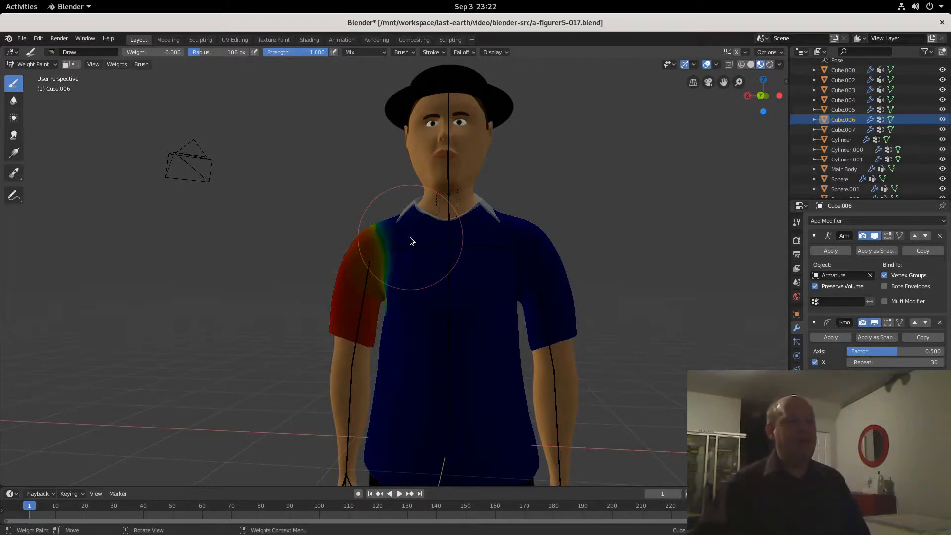
pyautogui.click(22, 65)
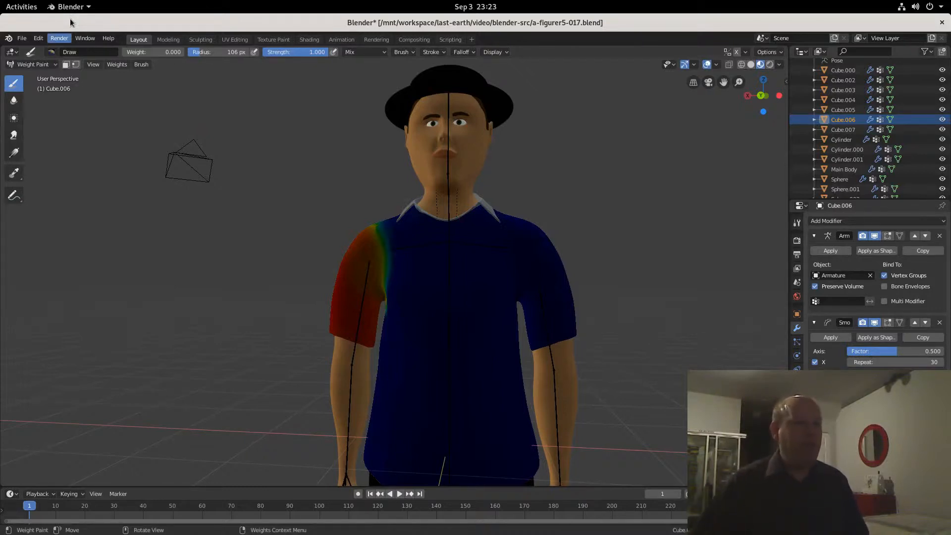
pyautogui.moveTo(592, 168)
pyautogui.mouseDown(button='middle')
pyautogui.moveTo(525, 207)
pyautogui.moveTo(409, 187)
pyautogui.moveTo(364, 198)
pyautogui.moveTo(559, 185)
pyautogui.moveTo(522, 218)
pyautogui.moveTo(576, 226)
pyautogui.moveTo(478, 223)
pyautogui.moveTo(539, 247)
pyautogui.moveTo(542, 224)
pyautogui.moveTo(598, 228)
pyautogui.mouseUp(button='middle')
pyautogui.scroll(6, 470, 250)
pyautogui.scroll(4, 494, 229)
pyautogui.scroll(2, 494, 233)
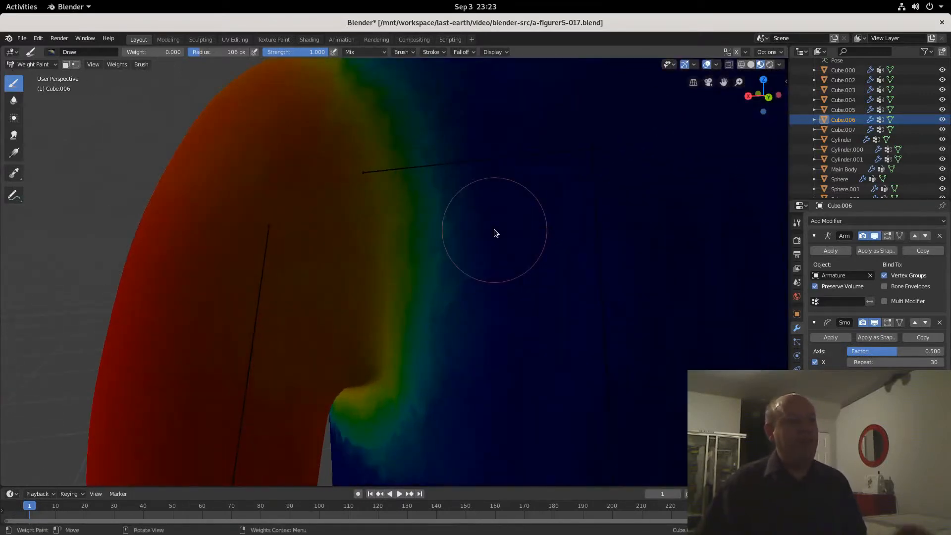
pyautogui.moveTo(455, 213)
pyautogui.mouseDown(button='middle')
pyautogui.moveTo(466, 285)
pyautogui.moveTo(515, 262)
pyautogui.mouseUp(button='middle')
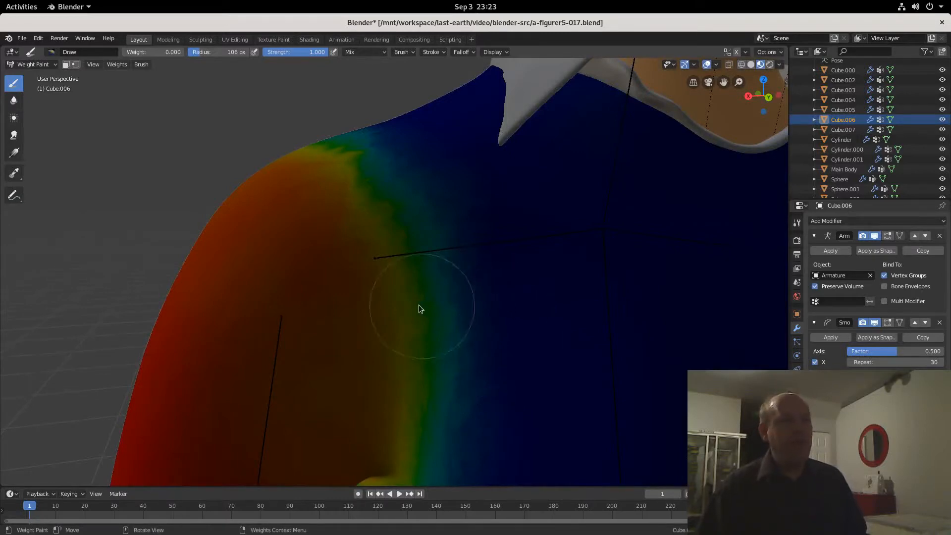
pyautogui.moveTo(418, 308); pyautogui.dragTo(548, 311, button='middle')
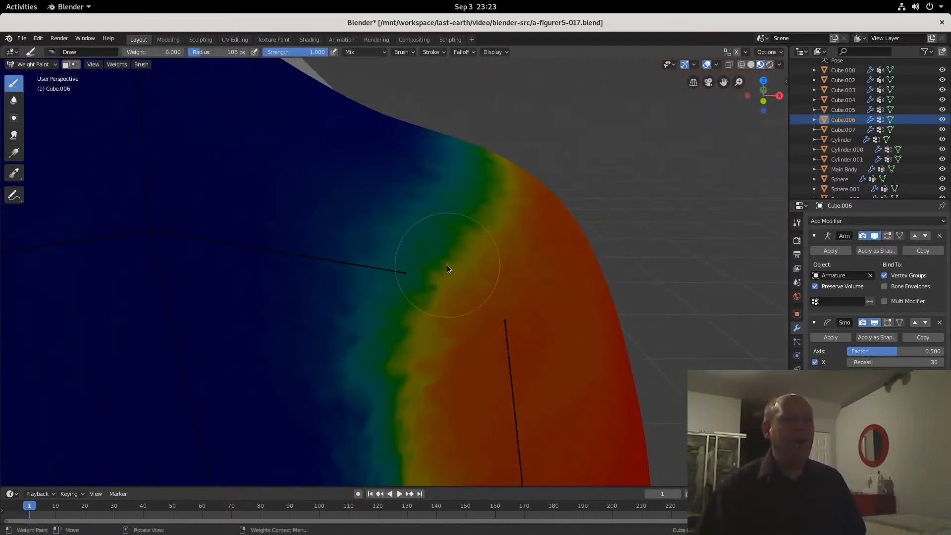
pyautogui.scroll(-1, 447, 265)
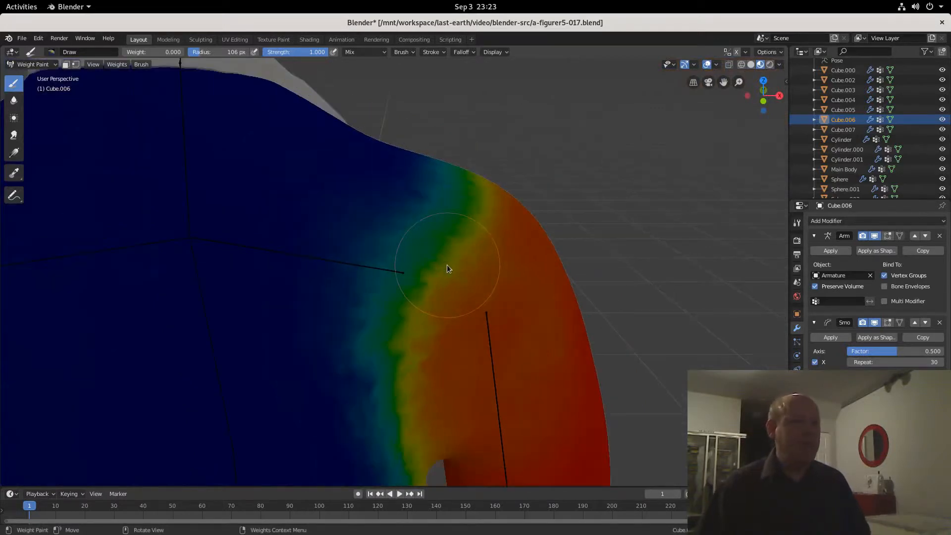
pyautogui.moveTo(447, 265); pyautogui.dragTo(352, 263, button='middle')
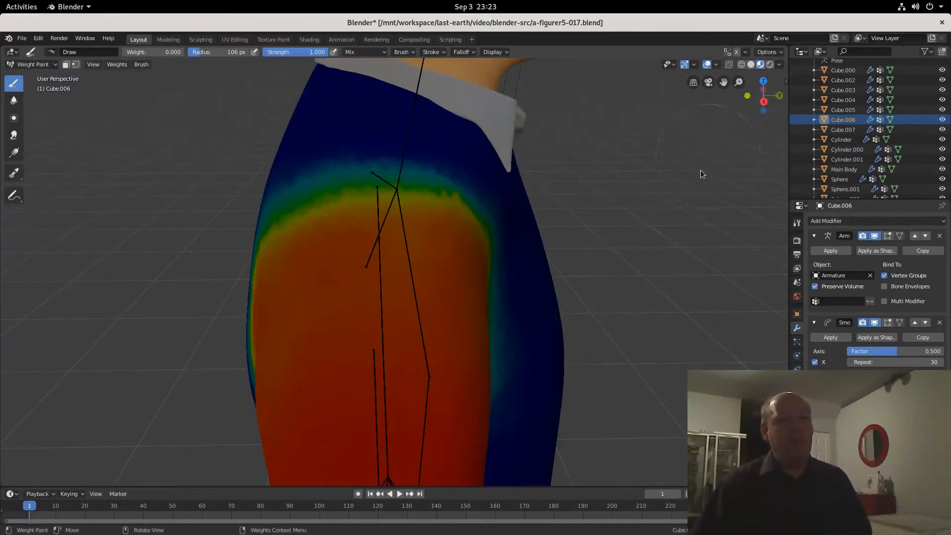
# Step: Return the shirt mesh Cube.006 from Weight Paint to Object Mode
pyautogui.moveTo(700, 171); pyautogui.dragTo(718, 233, button='middle')
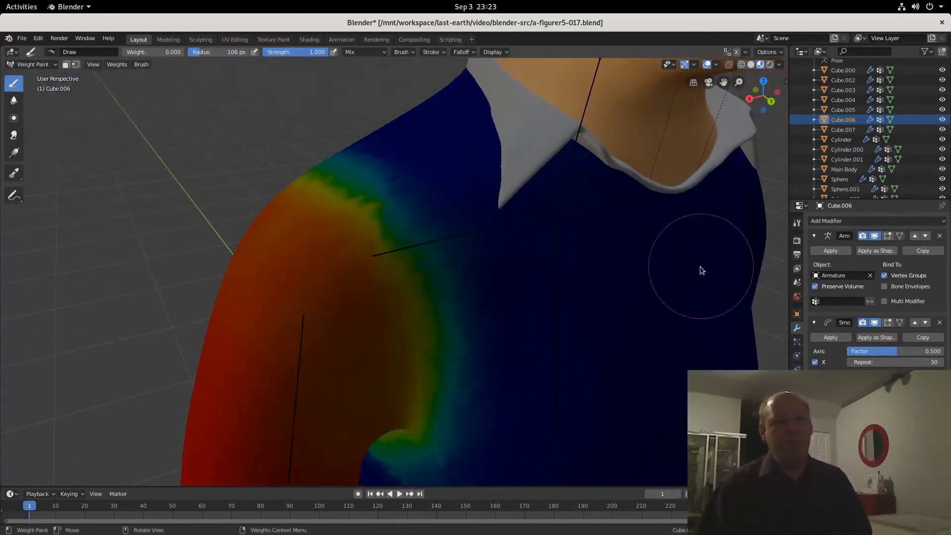
pyautogui.click(34, 64)
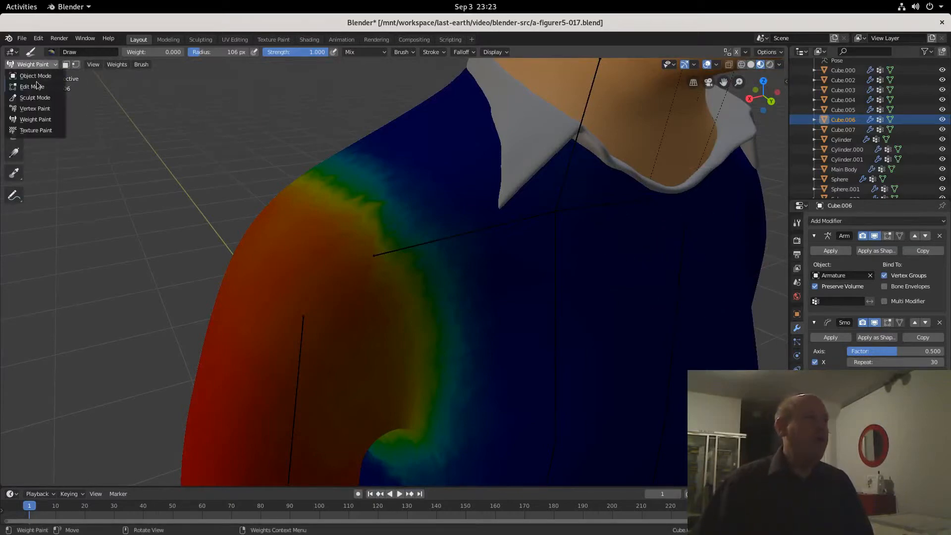
pyautogui.click(35, 75)
pyautogui.moveTo(288, 192); pyautogui.dragTo(420, 305, button='middle')
pyautogui.scroll(-6, 420, 308)
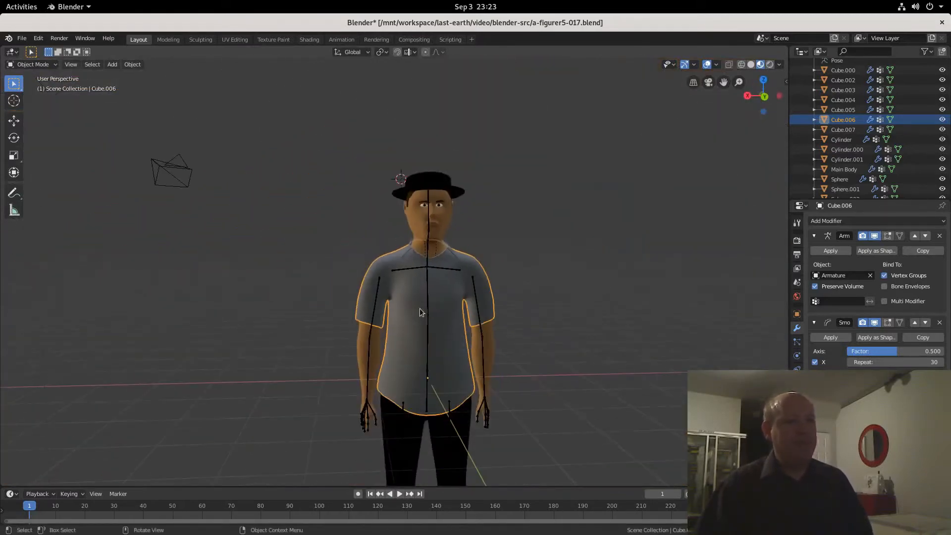
# Step: Open the file a-figurer5-016.blend and examine the posed figure's raised and lowered arms
pyautogui.click(22, 39)
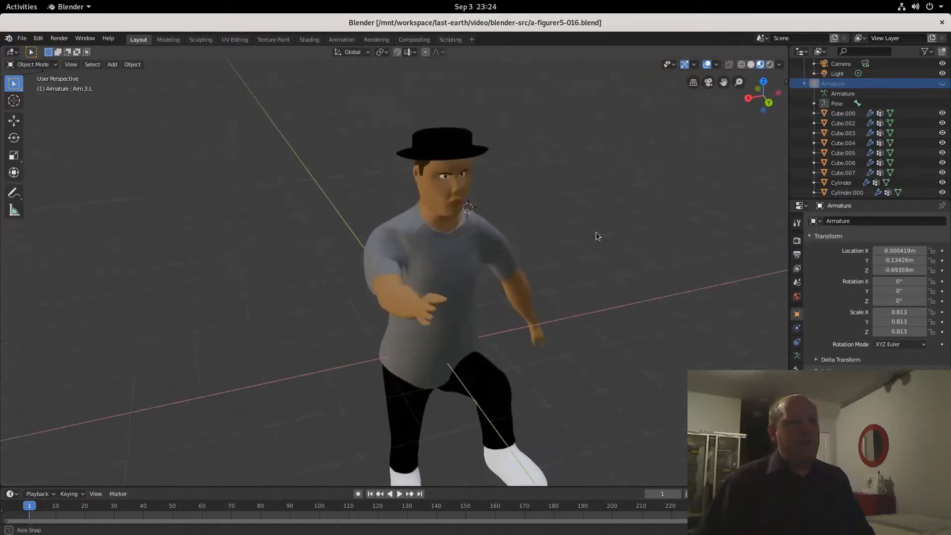
pyautogui.moveTo(584, 238); pyautogui.dragTo(539, 218, button='middle')
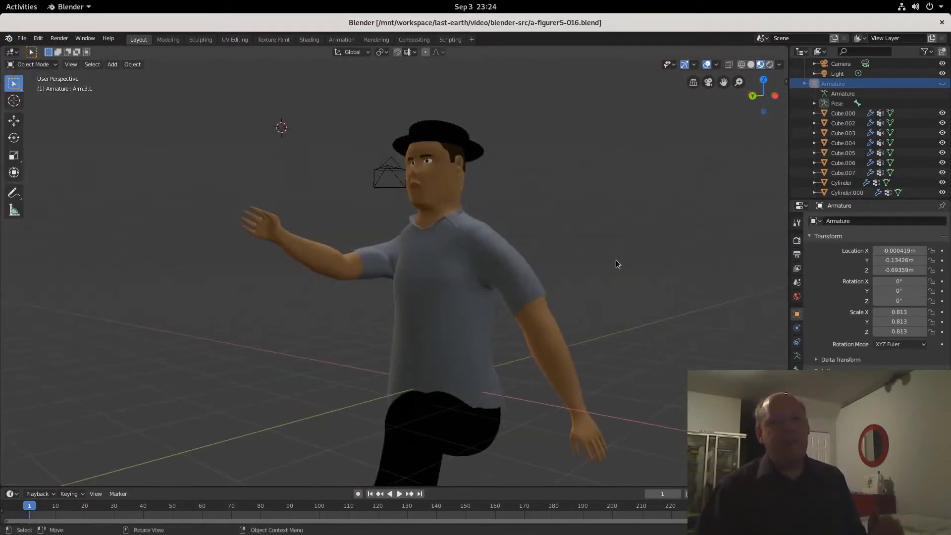
pyautogui.moveTo(567, 270); pyautogui.dragTo(590, 269, button='middle')
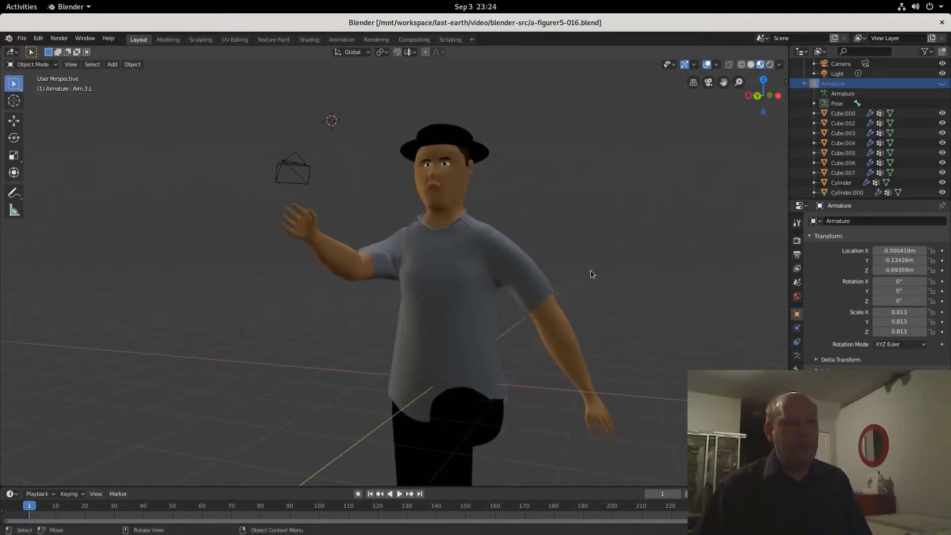
# Step: Select the body mesh, switch the selection to the shirt mesh Cube.006, and examine the shirt's fit on the posed figure
pyautogui.click(558, 329)
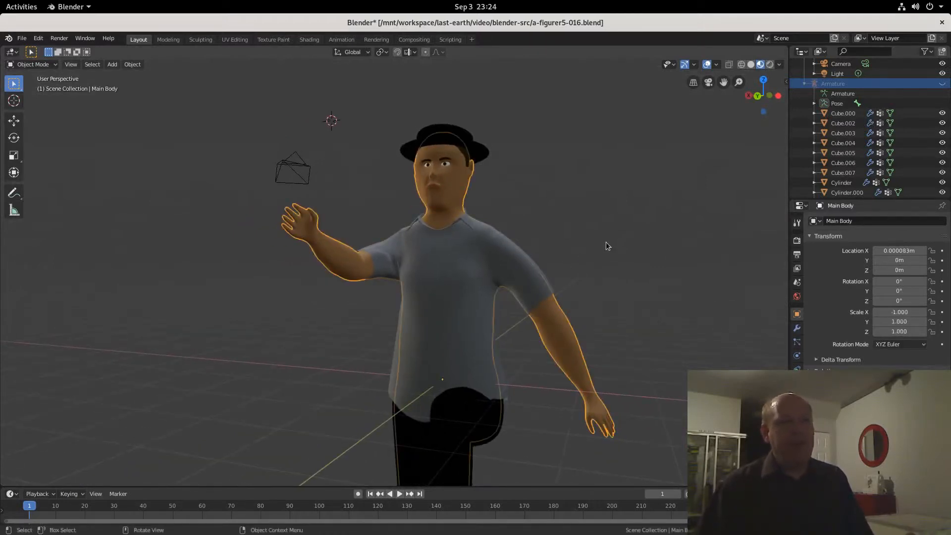
pyautogui.click(455, 359)
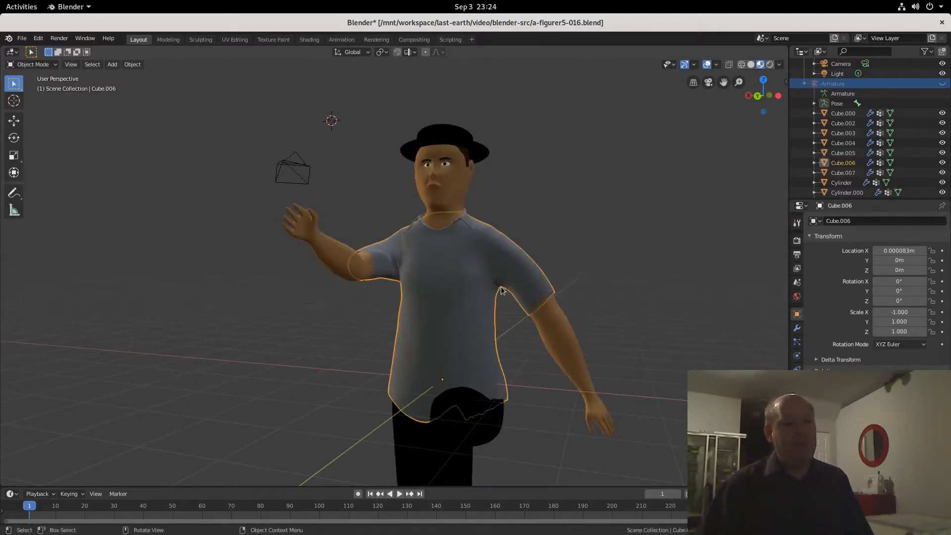
pyautogui.moveTo(501, 289)
pyautogui.mouseDown(button='middle')
pyautogui.moveTo(471, 312)
pyautogui.moveTo(346, 286)
pyautogui.moveTo(499, 272)
pyautogui.mouseUp(button='middle')
pyautogui.moveTo(589, 304); pyautogui.dragTo(576, 333, button='middle')
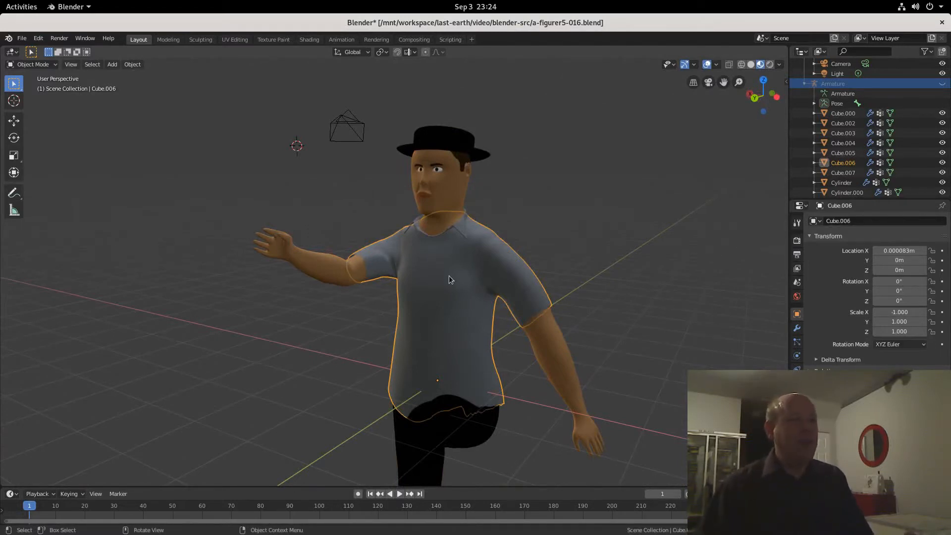
pyautogui.moveTo(448, 275)
pyautogui.mouseDown(button='middle')
pyautogui.moveTo(480, 278)
pyautogui.moveTo(457, 289)
pyautogui.mouseUp(button='middle')
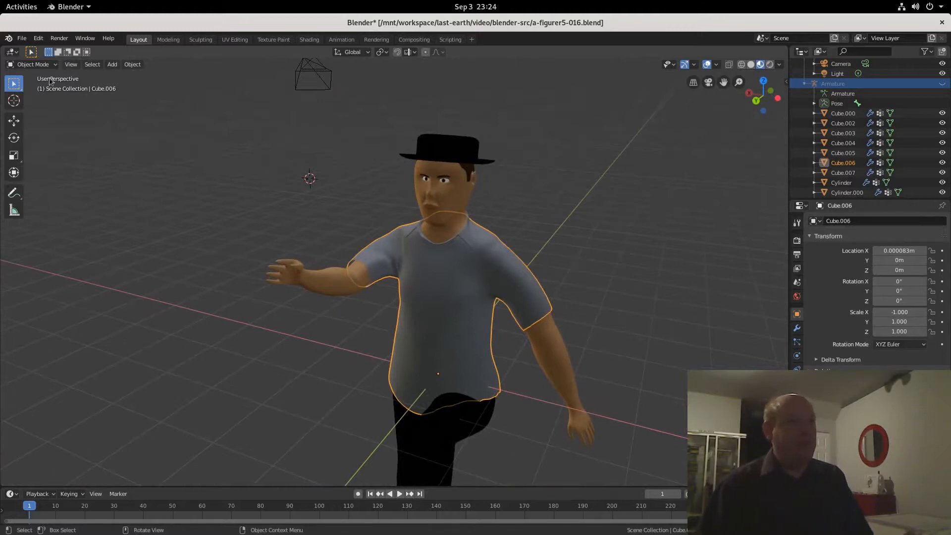
# Step: Select the Main Body mesh and switch it to Weight Paint mode to show the Arm.3.L bone's weights
pyautogui.click(312, 270)
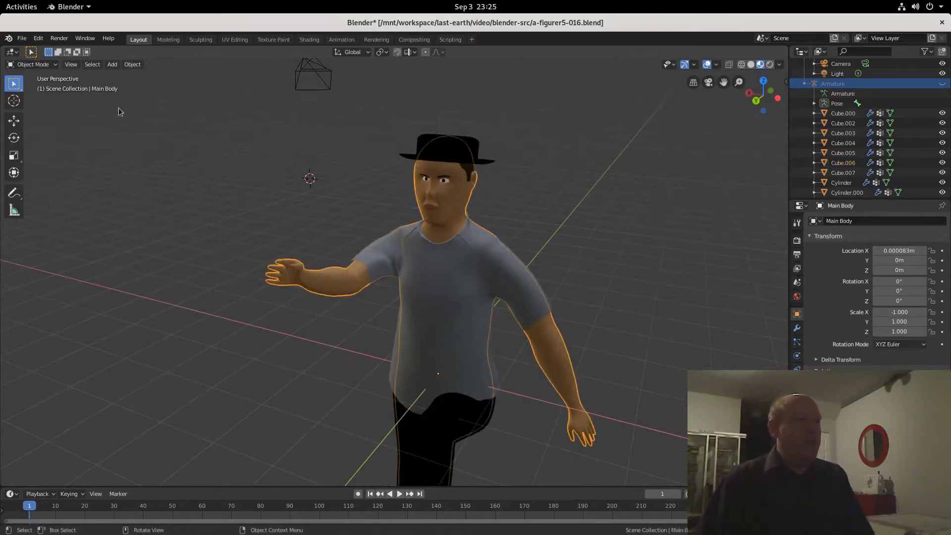
pyautogui.click(34, 63)
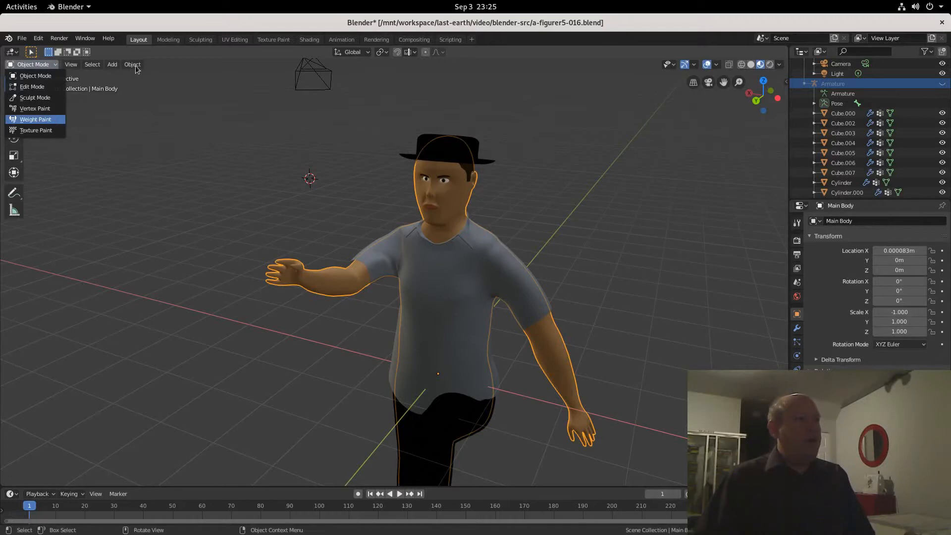
pyautogui.click(117, 65)
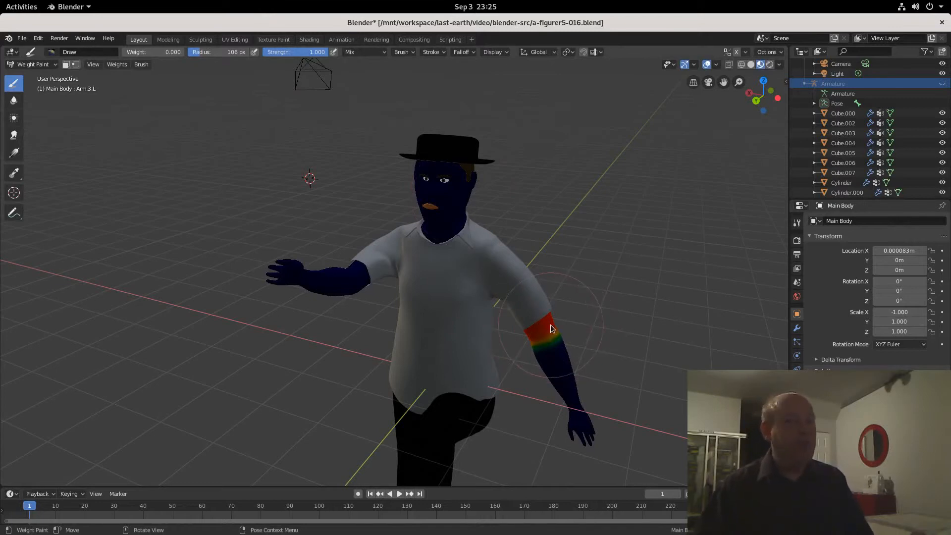
pyautogui.moveTo(536, 323)
pyautogui.mouseDown(button='middle')
pyautogui.moveTo(497, 307)
pyautogui.moveTo(534, 372)
pyautogui.mouseUp(button='middle')
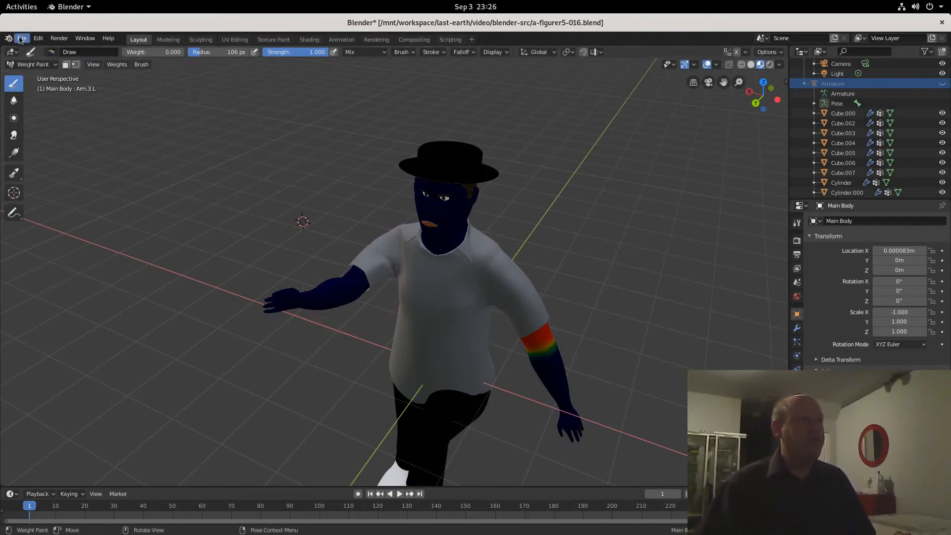
# Step: Switch to the Image Viewer, show figure-sundine2.bmp full screen and compare the bright and dark renders of the seated figure
pyautogui.click(20, 6)
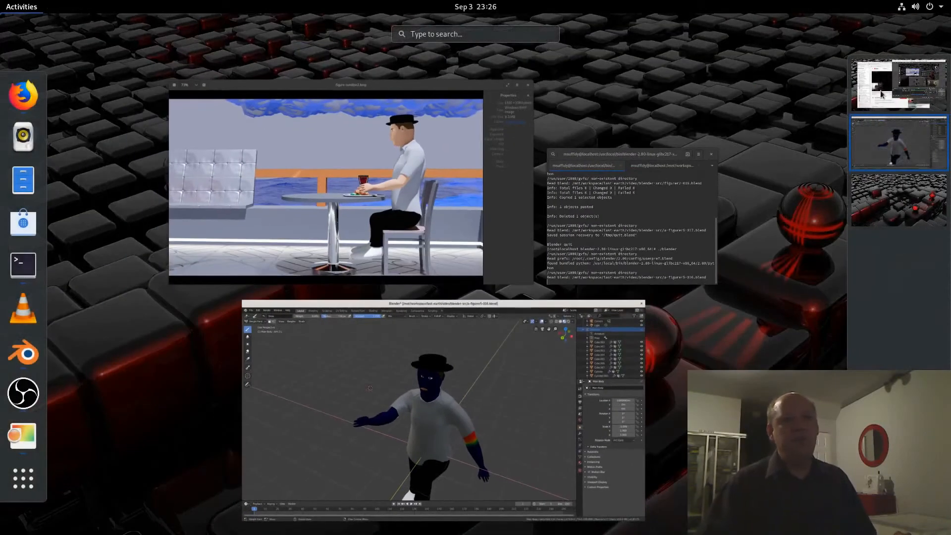
pyautogui.click(453, 184)
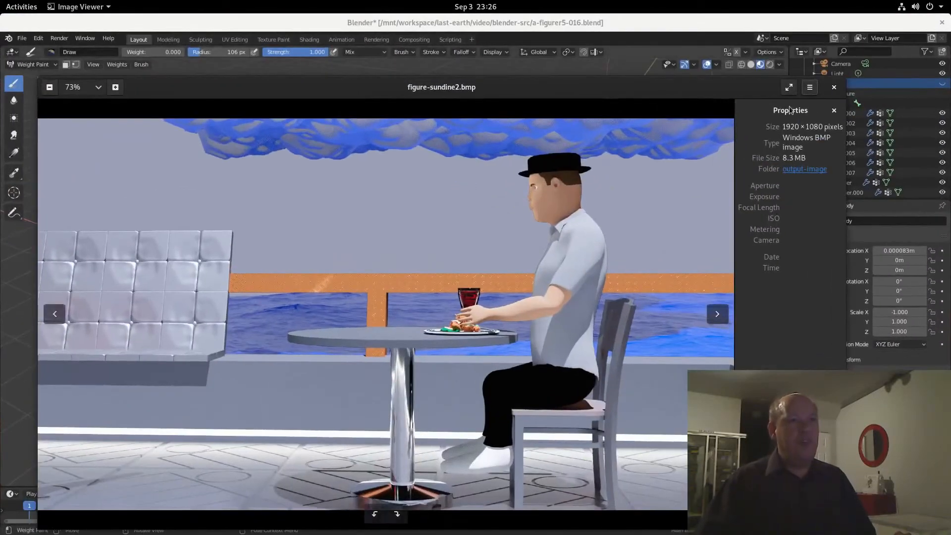
pyautogui.click(789, 88)
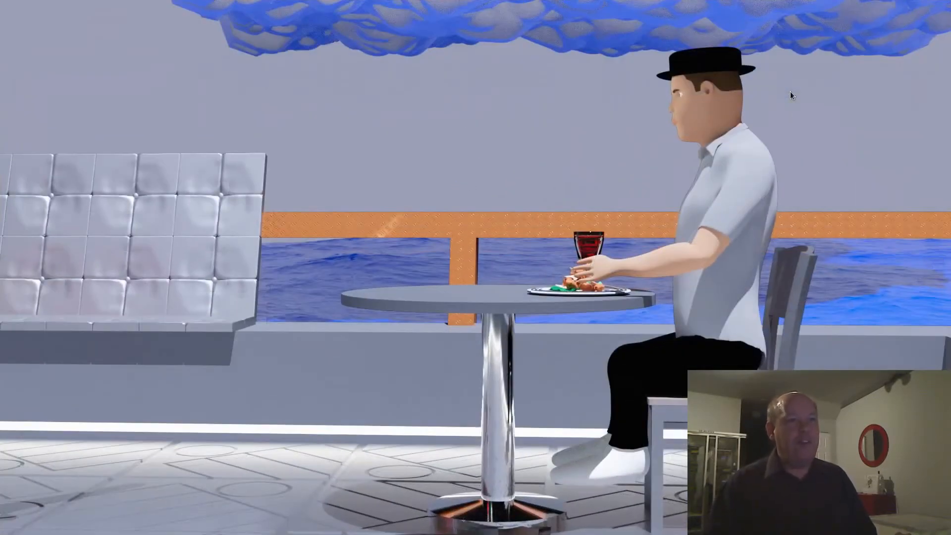
pyautogui.press('Right')
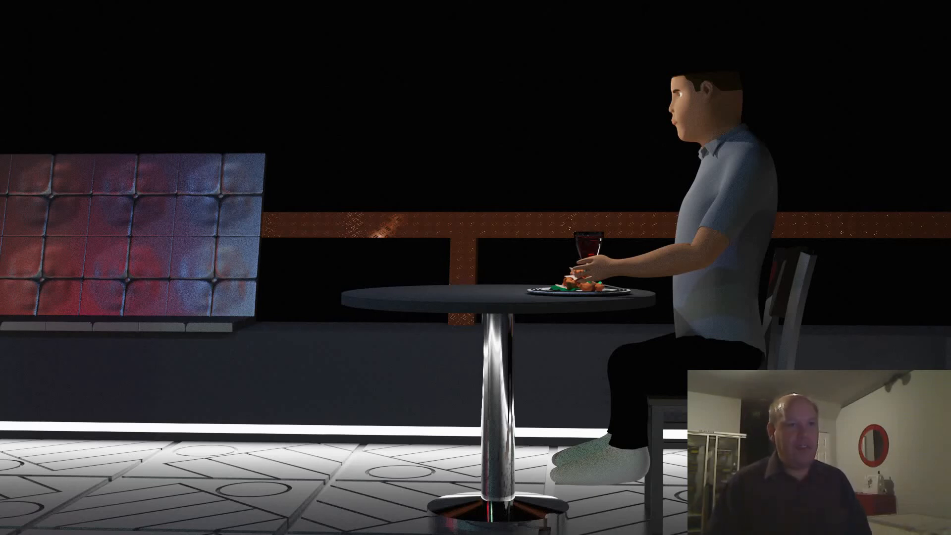
pyautogui.press('Right')
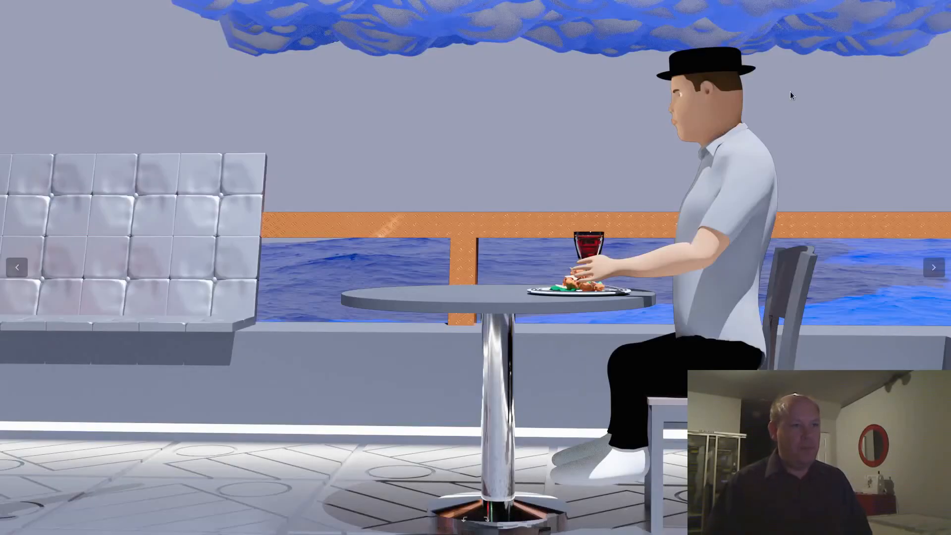